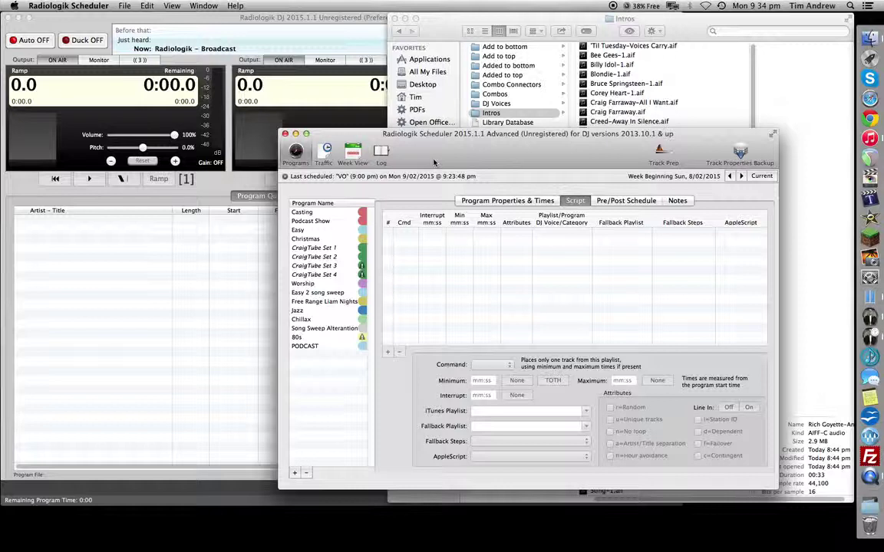
- Switch to Finder and audition Rich Goyette-Anything-Intro.aiff from the Intros folder, stopping playback after a short listen
left_click(548, 22)
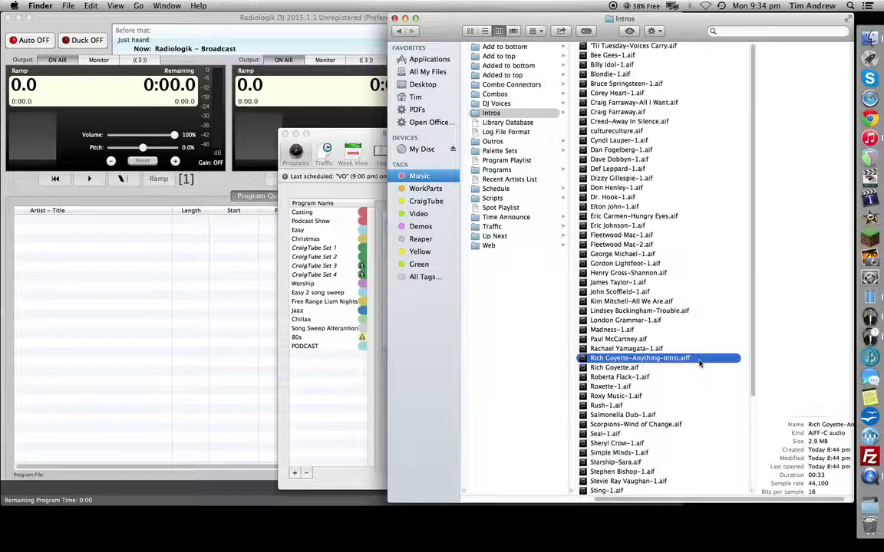
left_click(811, 231)
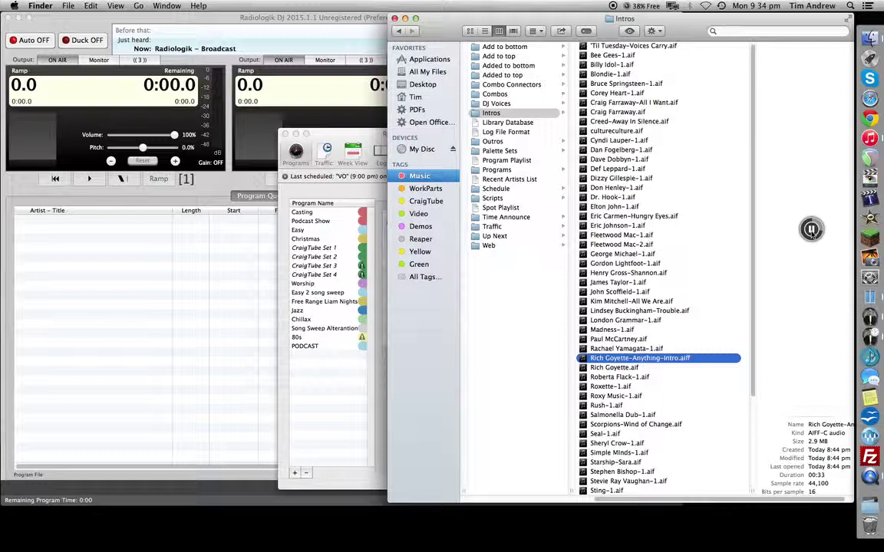
left_click(811, 228)
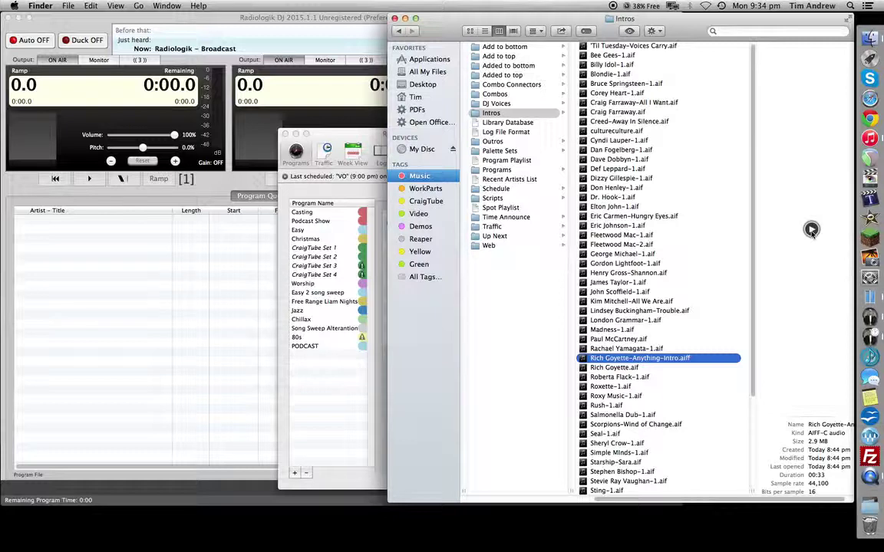
- Switch to iTunes and examine the voiceover track in the VOs playlist, comparing it with the Intros folder in Finder
left_click(869, 138)
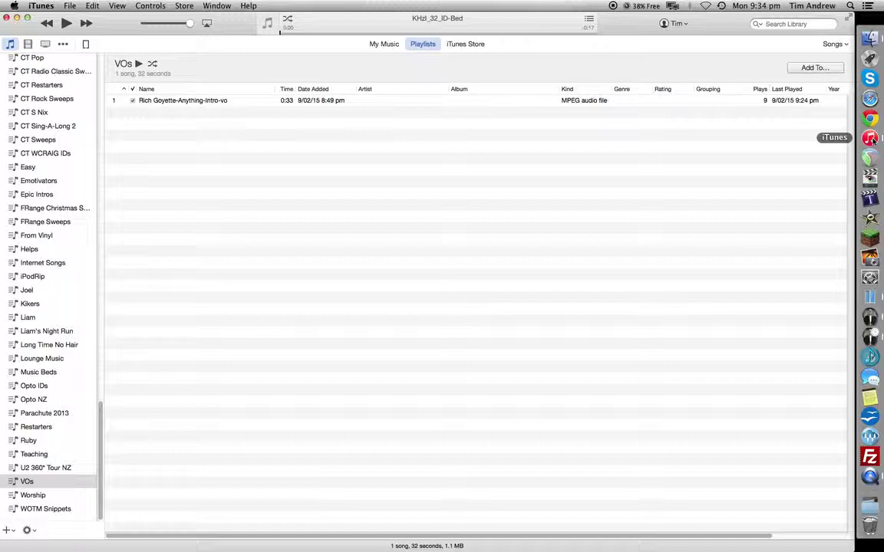
left_click(52, 483)
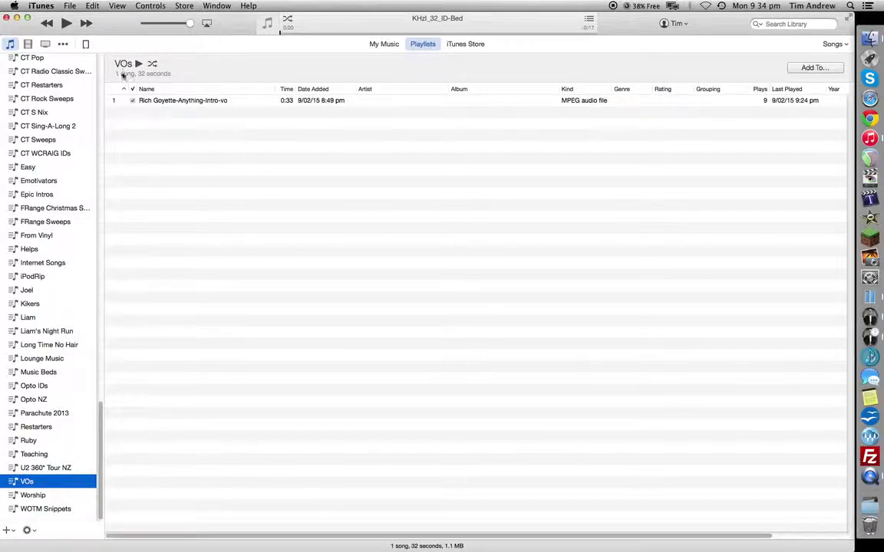
mouse_move(144, 102)
left_click(869, 39)
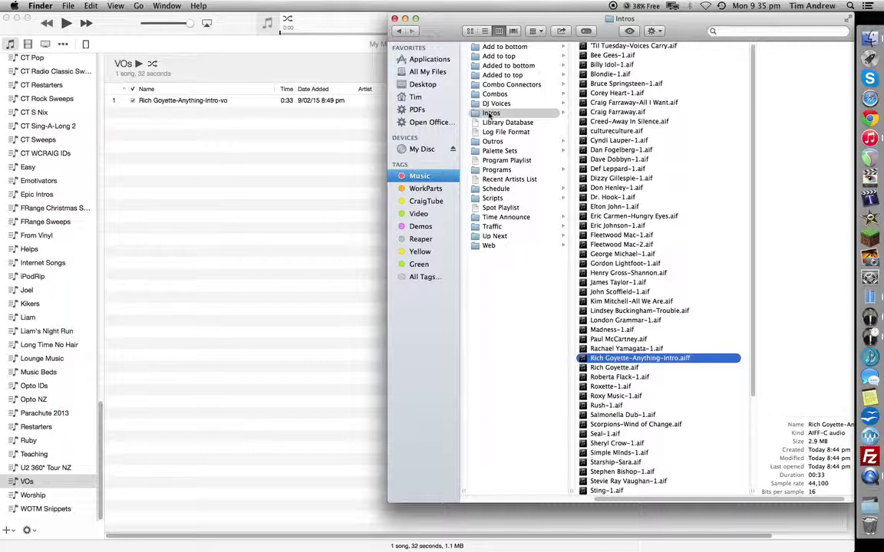
left_click(197, 64)
mouse_move(220, 103)
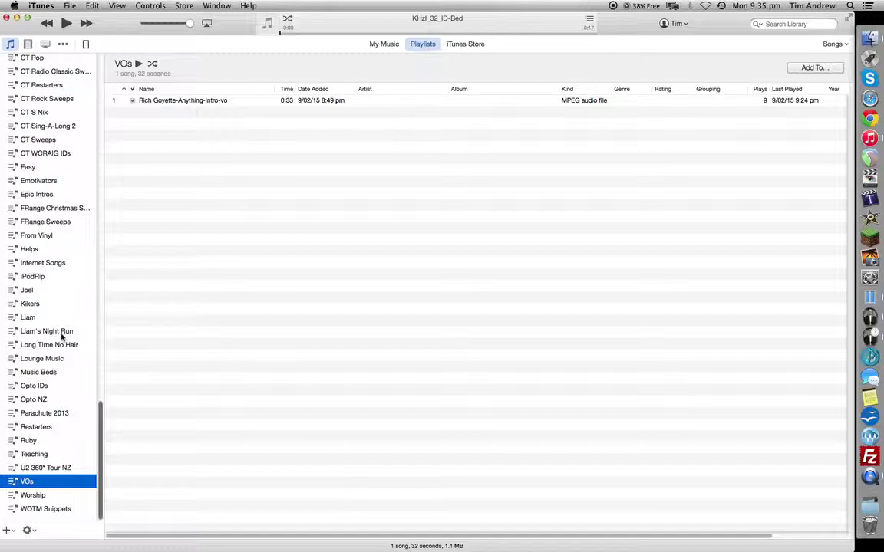
- Look through the iTunes playlists and open the Music Beds playlist
scroll(63, 337, "up", 3)
scroll(63, 338, "up", 20)
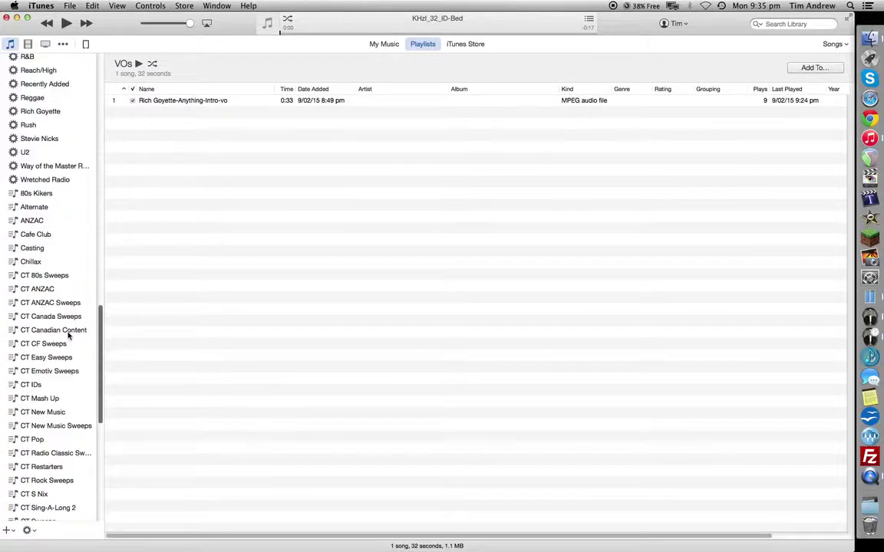
scroll(69, 333, "up", 8)
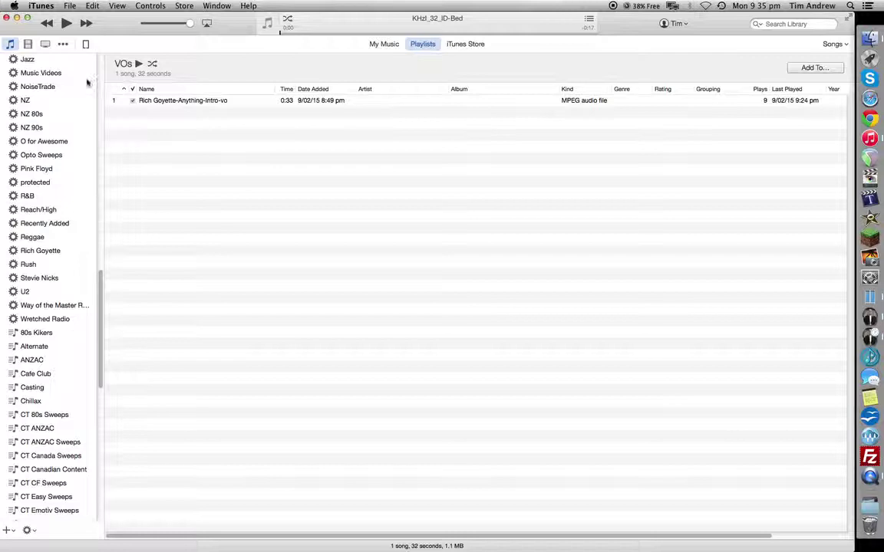
scroll(67, 87, "up", 2)
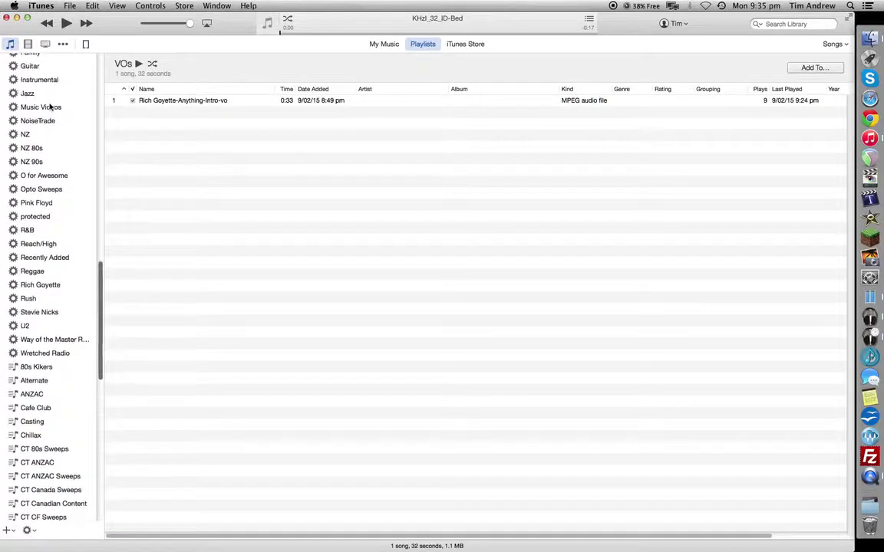
scroll(53, 104, "down", 9)
scroll(49, 110, "down", 15)
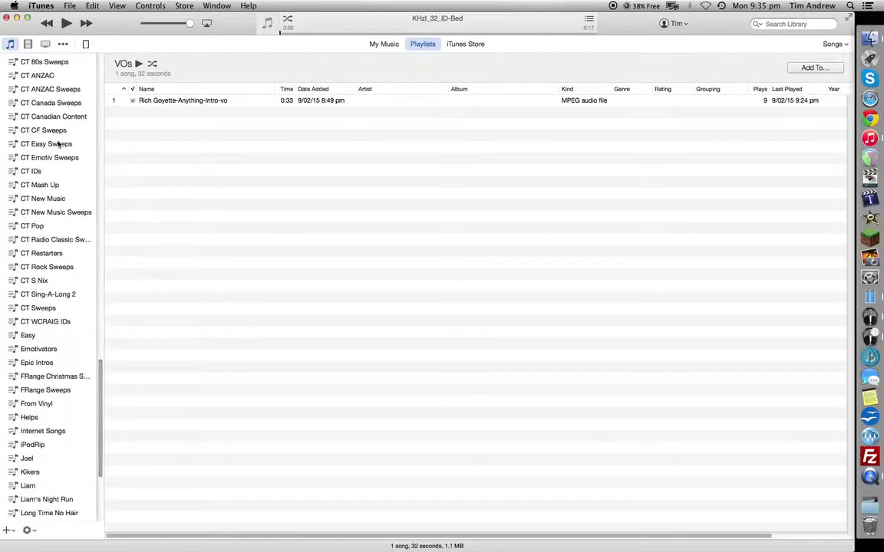
scroll(61, 161, "down", 5)
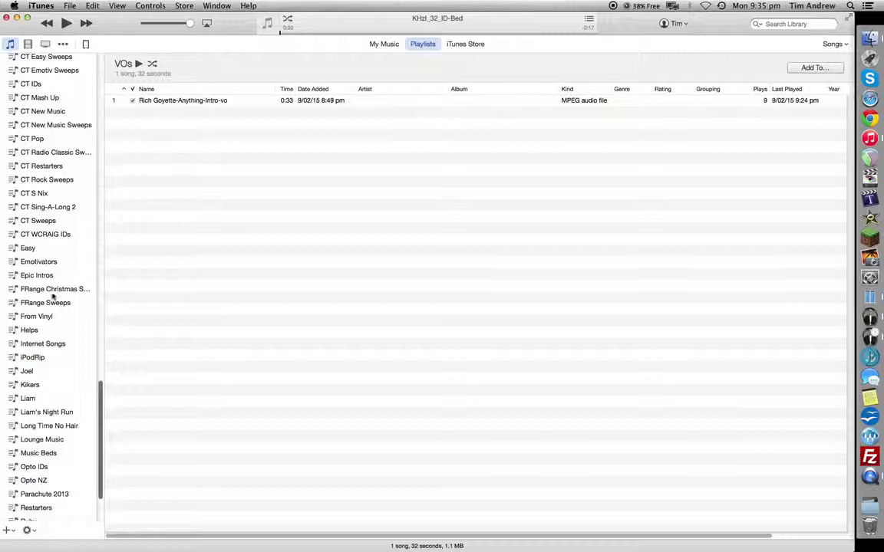
left_click(62, 452)
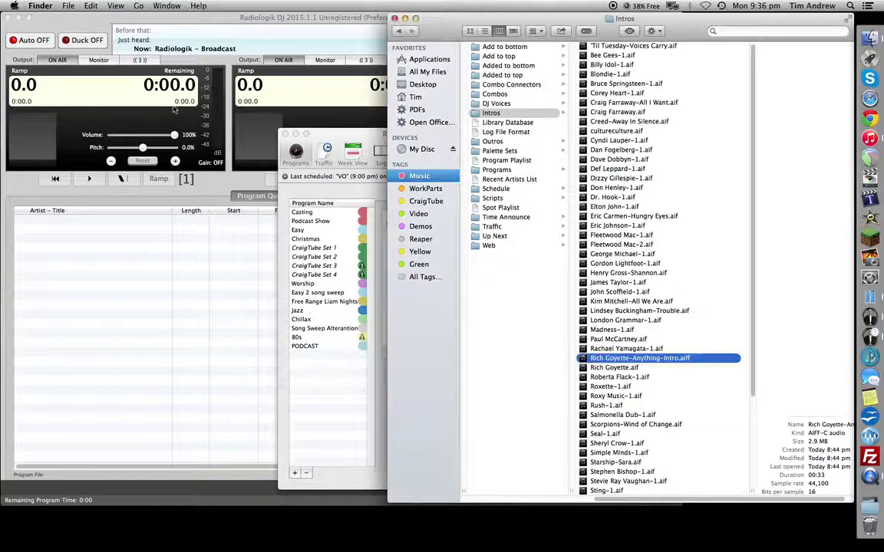
- Switch to Radiologik Scheduler and create a new program named VOs
left_click(314, 135)
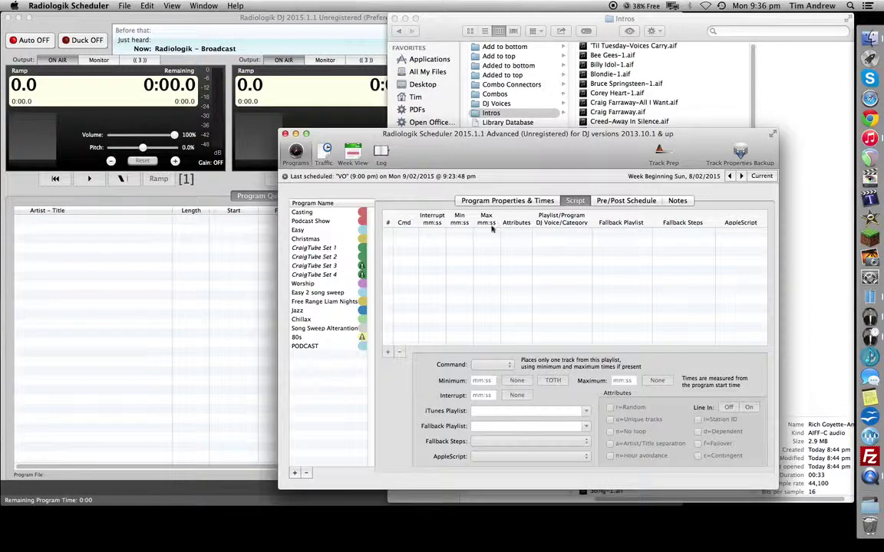
left_click(479, 201)
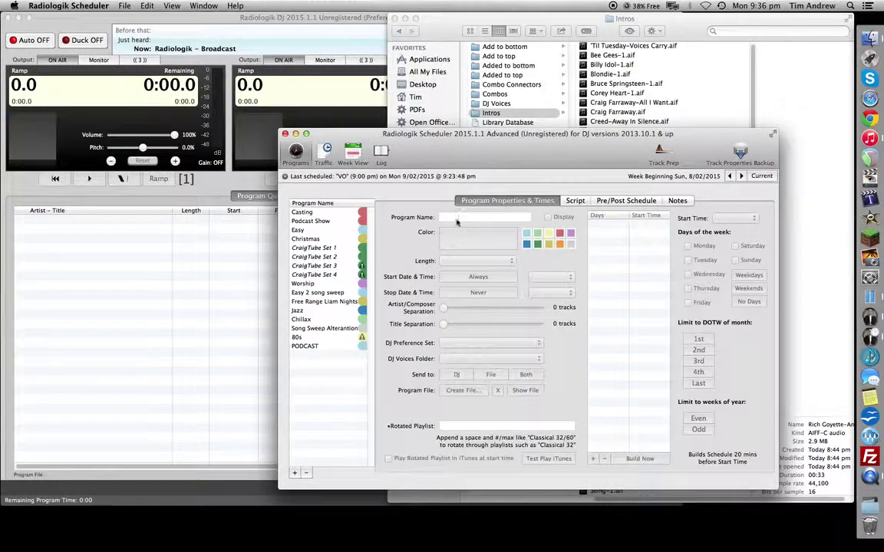
left_click(294, 472)
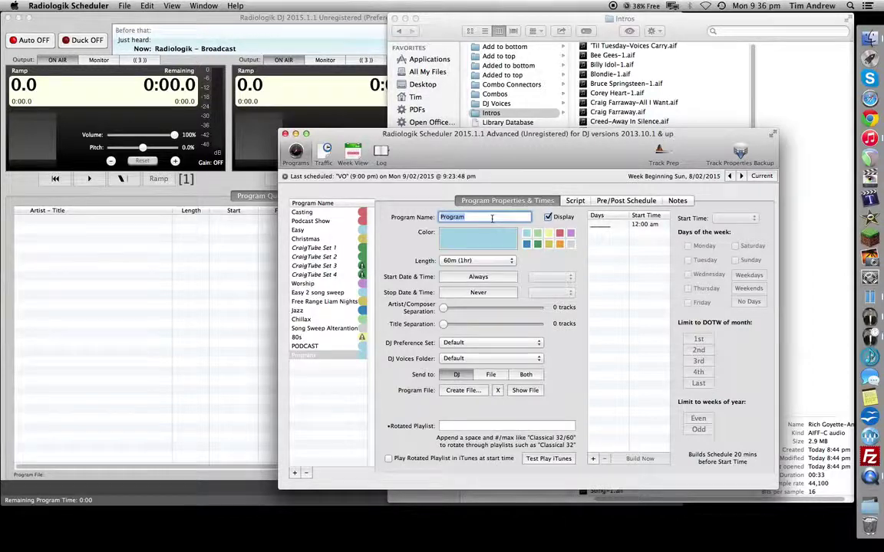
type("Vos")
key("BackSpace")
key("BackSpace")
type("Os")
key("Return")
- Add a first step with the intro command to the VOs program's script
left_click(575, 201)
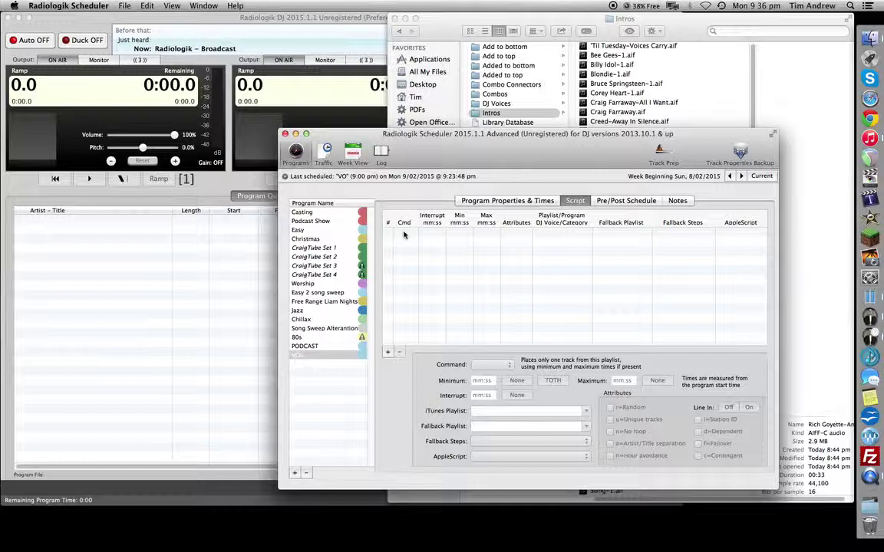
left_click(387, 352)
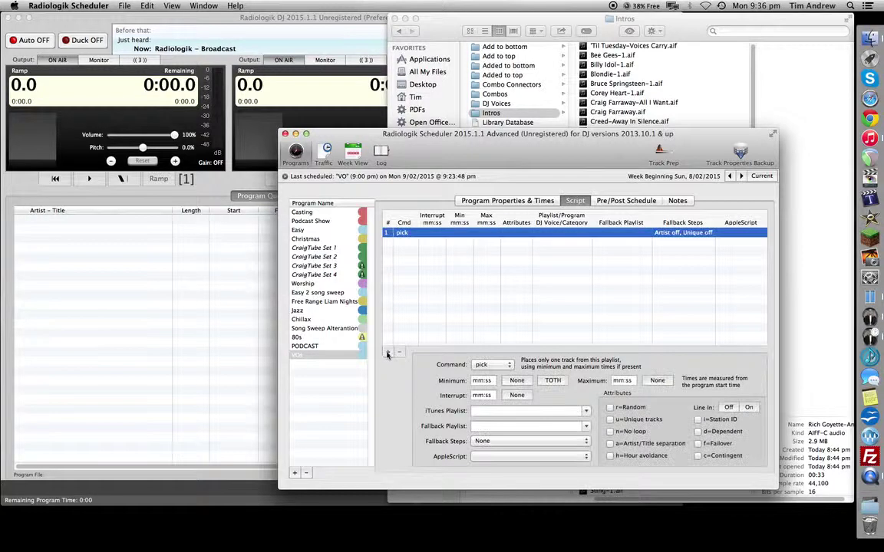
left_click(491, 364)
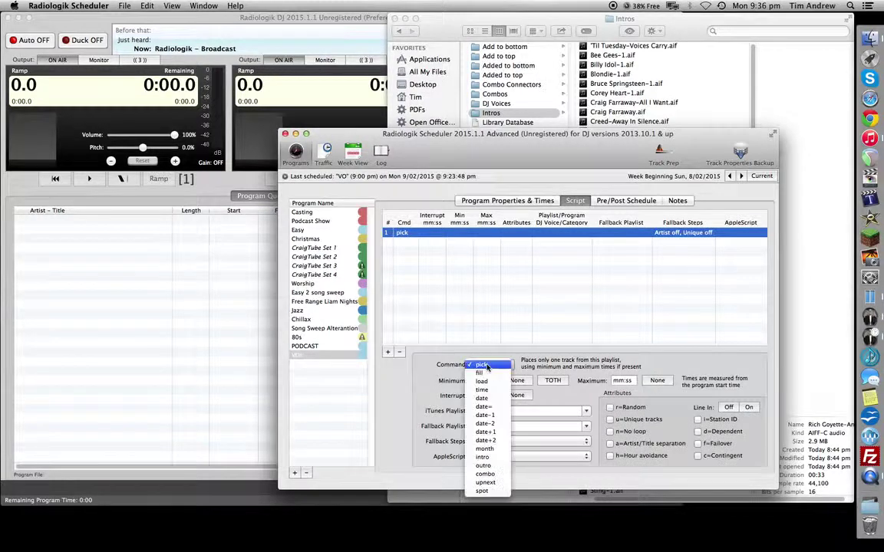
left_click(503, 458)
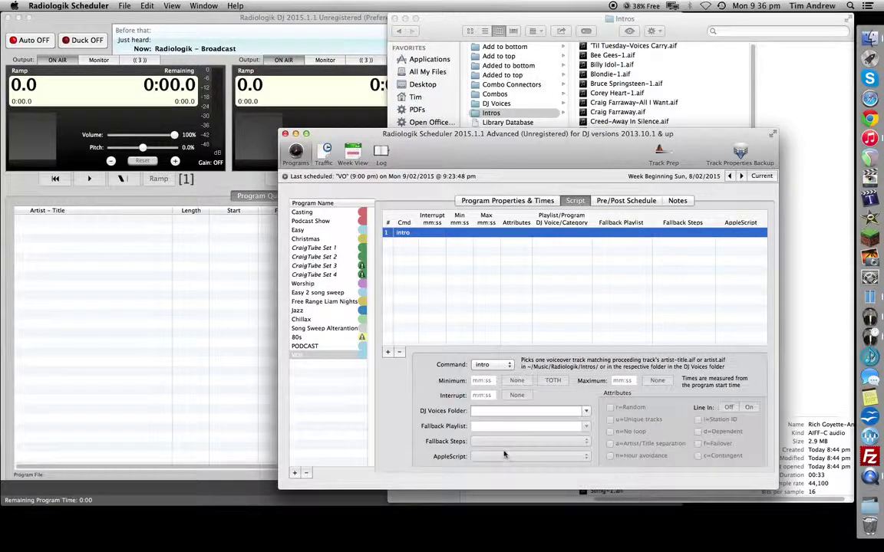
left_click(389, 353)
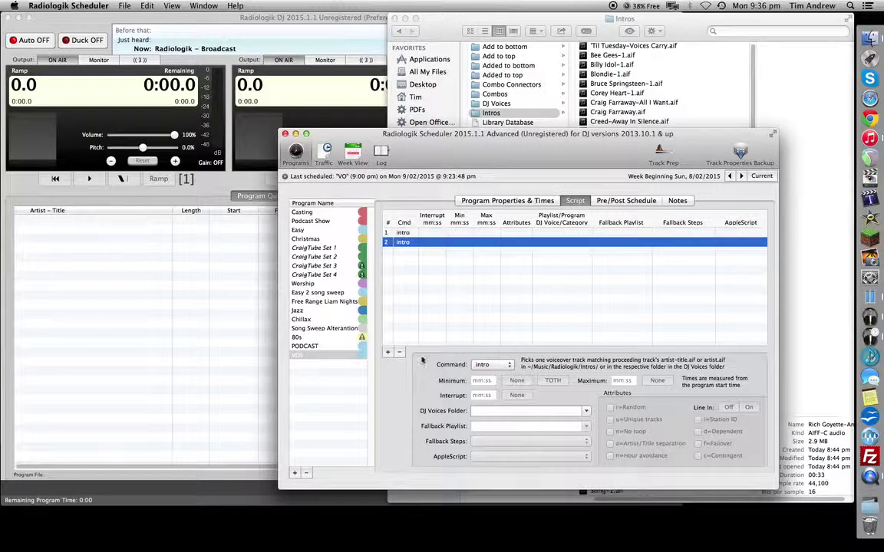
left_click(490, 365)
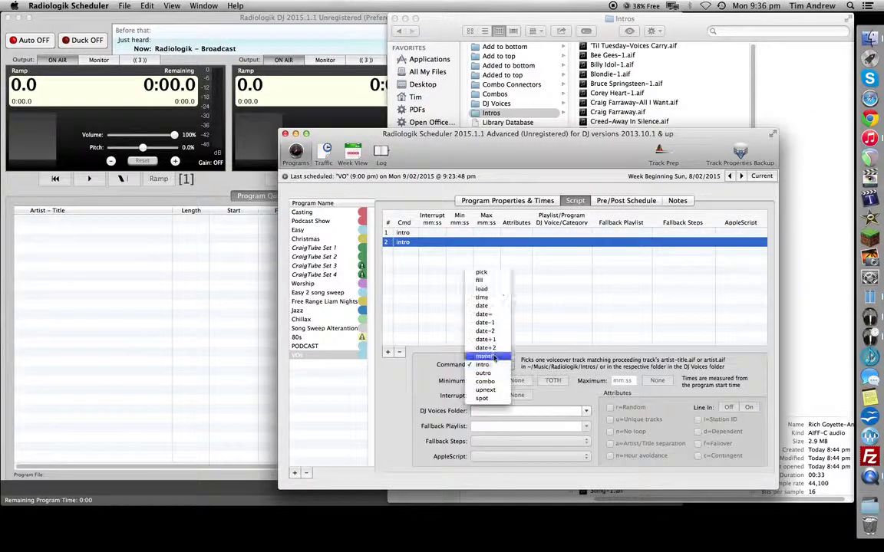
left_click(500, 273)
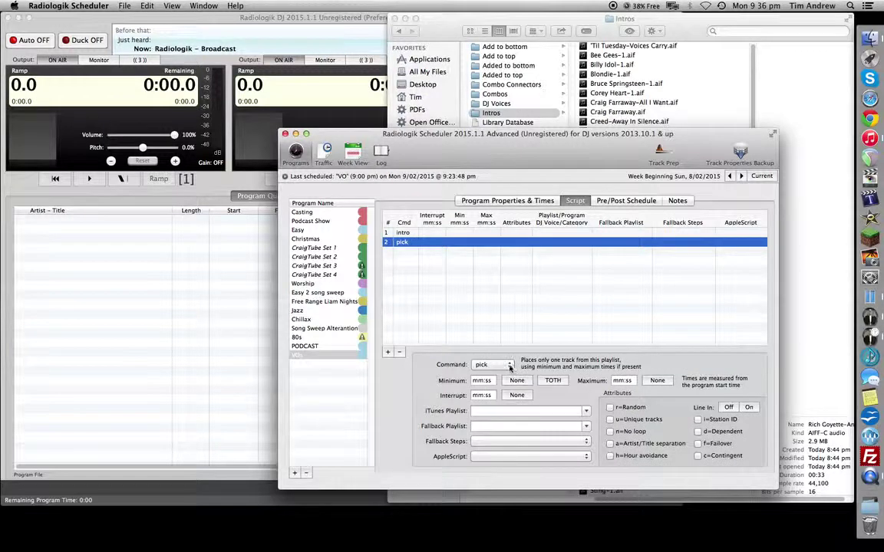
left_click(502, 415)
type("Rich Goyette")
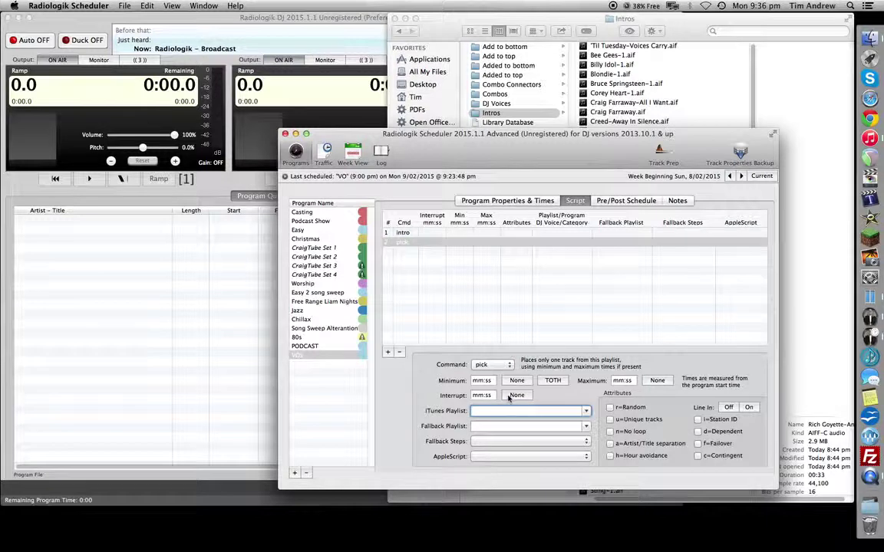
type("ich")
key("Return")
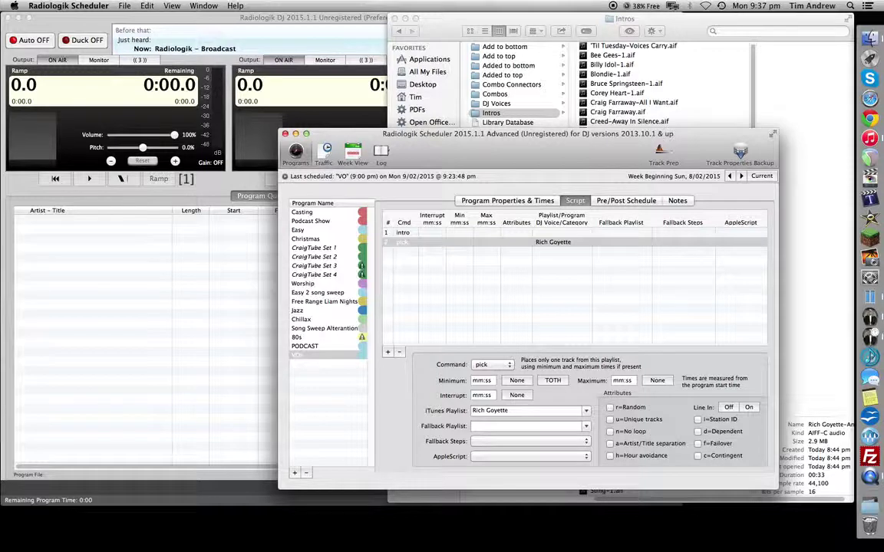
left_click(387, 252)
- Add a third script step that picks a track from the VOs iTunes playlist
left_click(388, 352)
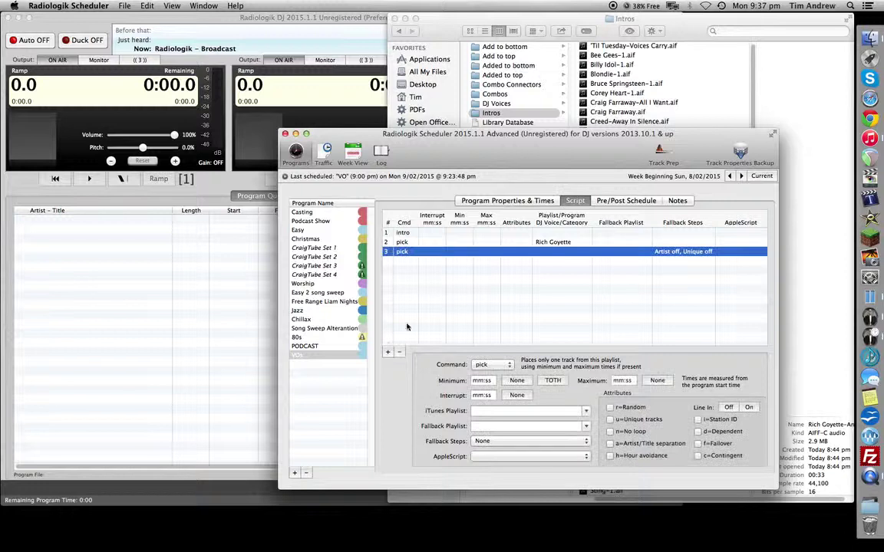
left_click(492, 411)
type("VOs")
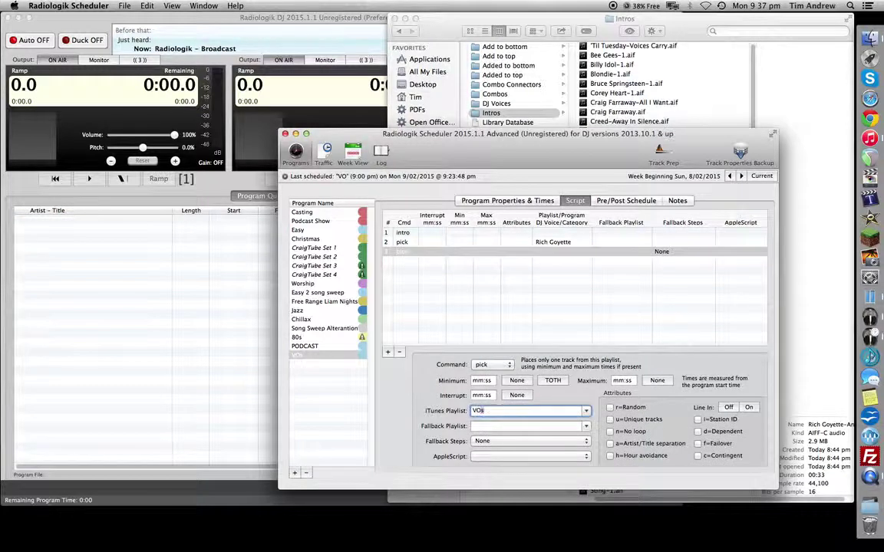
key("Return")
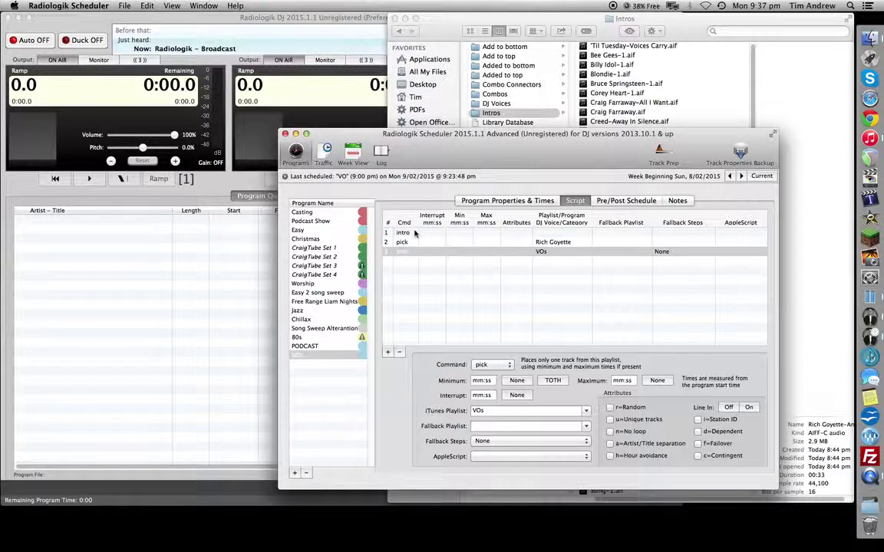
left_click(396, 263)
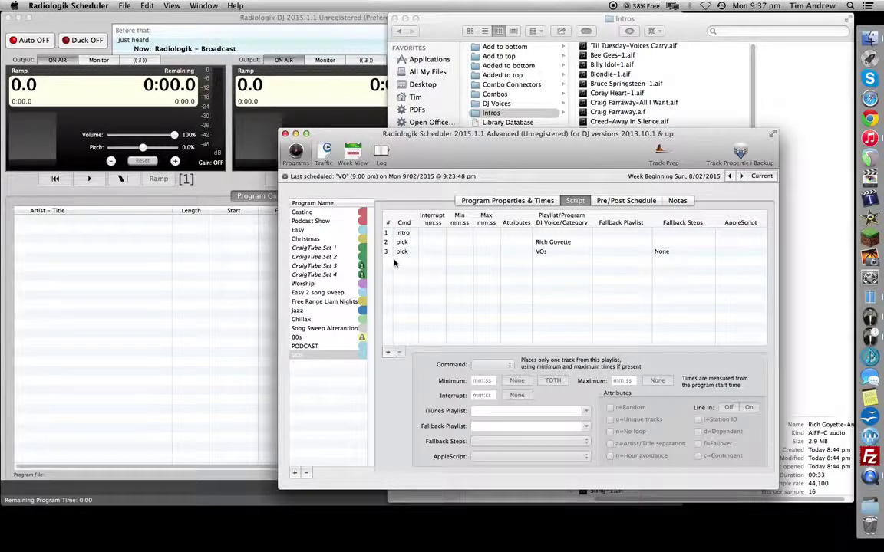
- Add a fourth script step that picks from the Music Beds playlist with the Random and Unique tracks attributes enabled
left_click(388, 352)
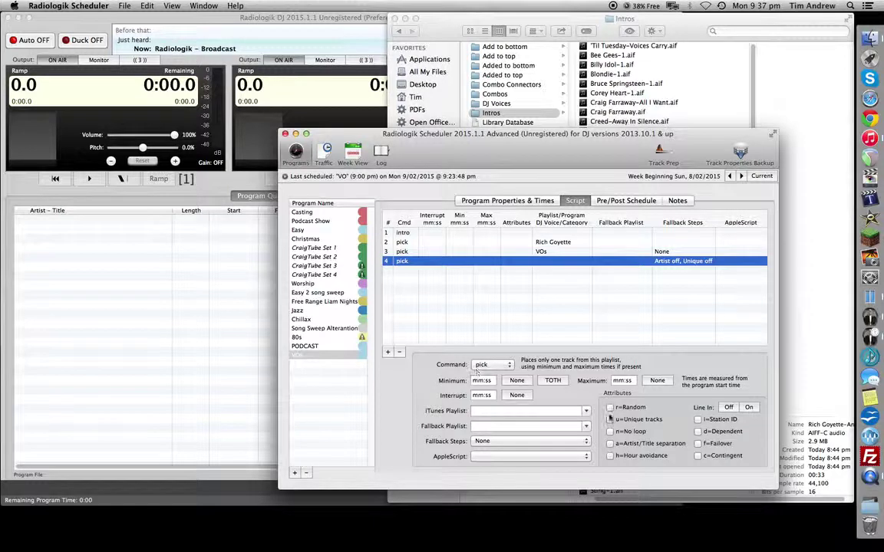
left_click(610, 408)
left_click(611, 419)
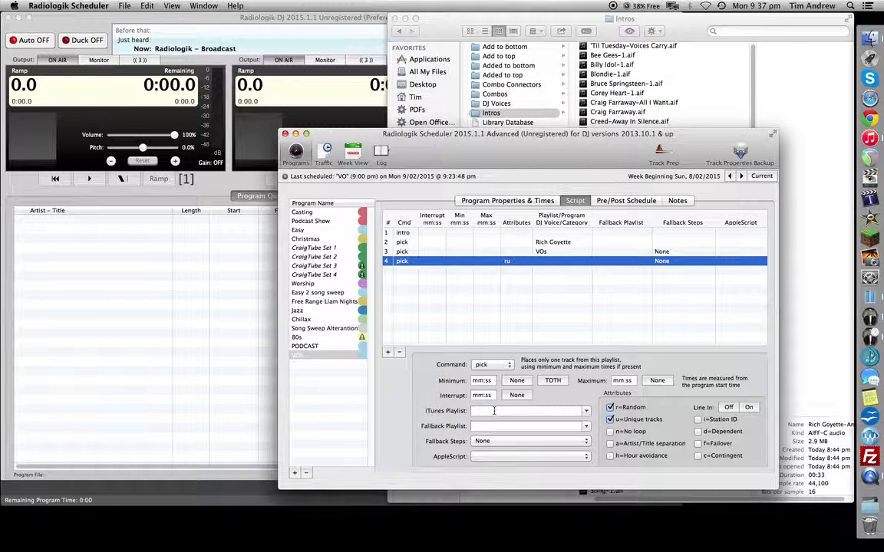
left_click(494, 410)
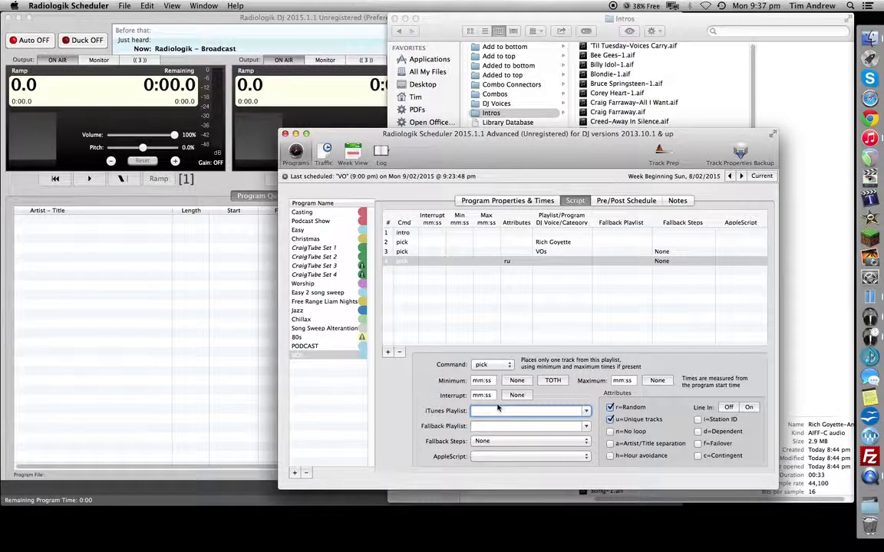
type("Music Beds")
key("Return")
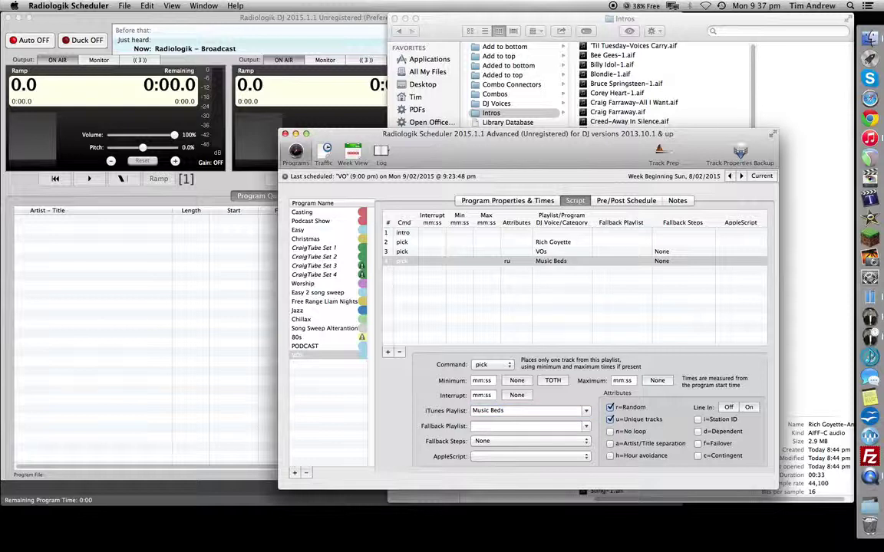
left_click(400, 270)
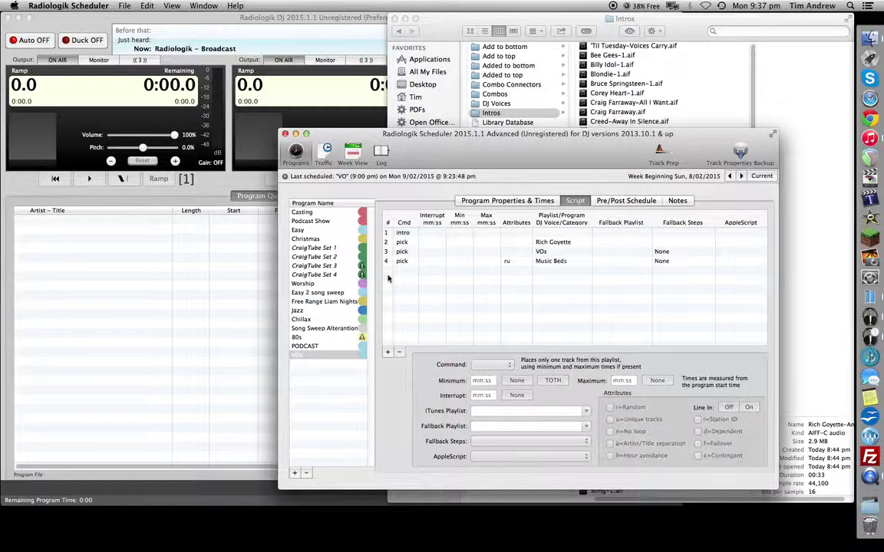
- Add a fifth script step that picks a track from the Rich Goyette iTunes playlist
left_click(387, 352)
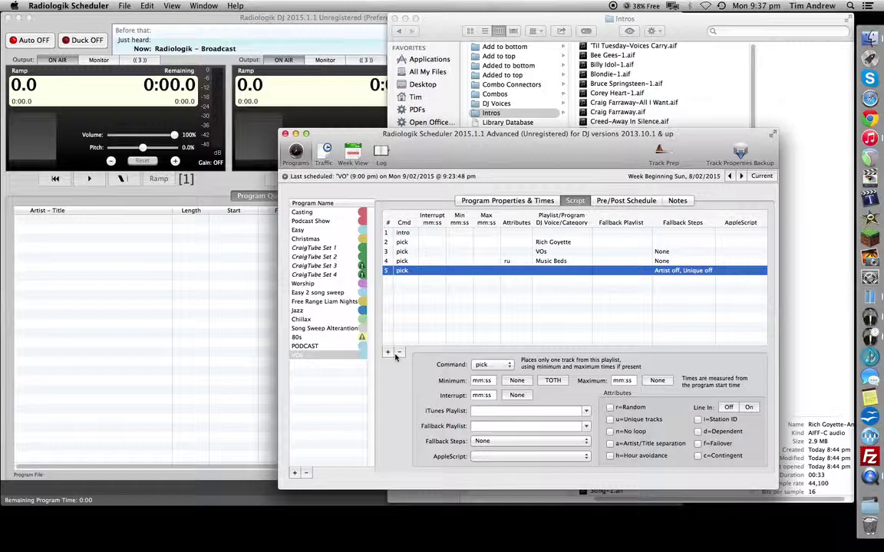
left_click(506, 411)
type("R&Bi")
key("Return")
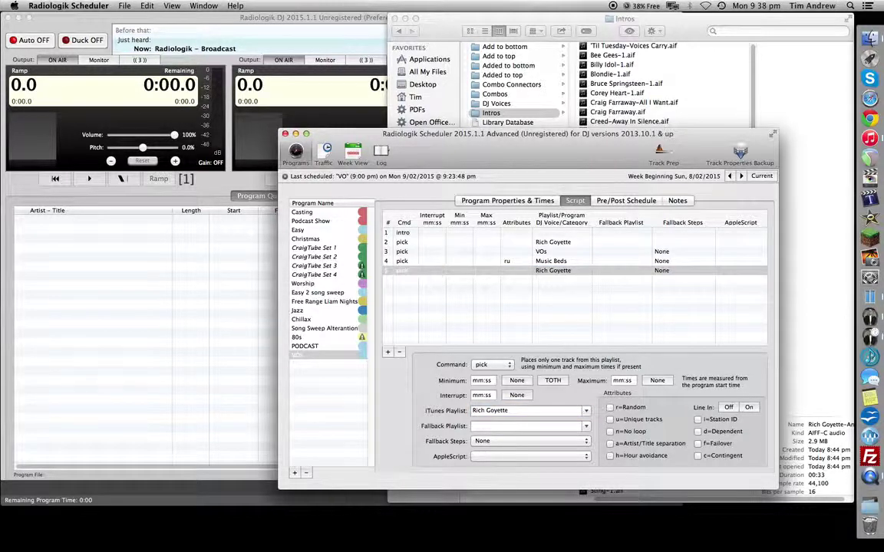
left_click(435, 253)
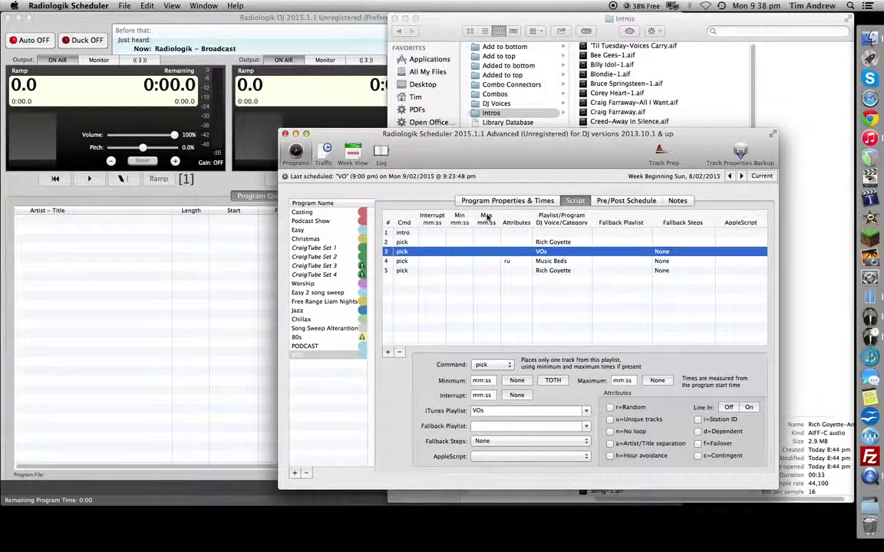
- Schedule the VOs program for Monday at 10:00 pm and build its schedule immediately
left_click(529, 199)
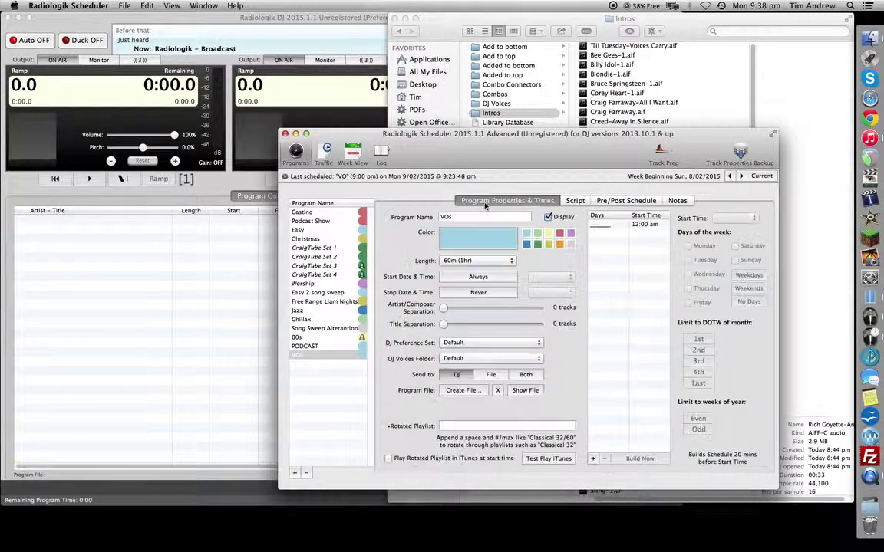
left_click(620, 225)
left_click(688, 246)
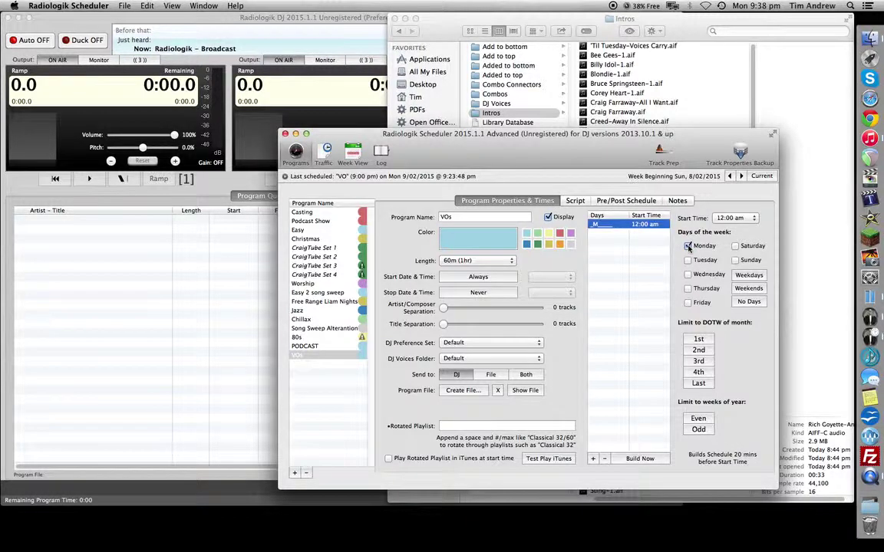
left_click(749, 219)
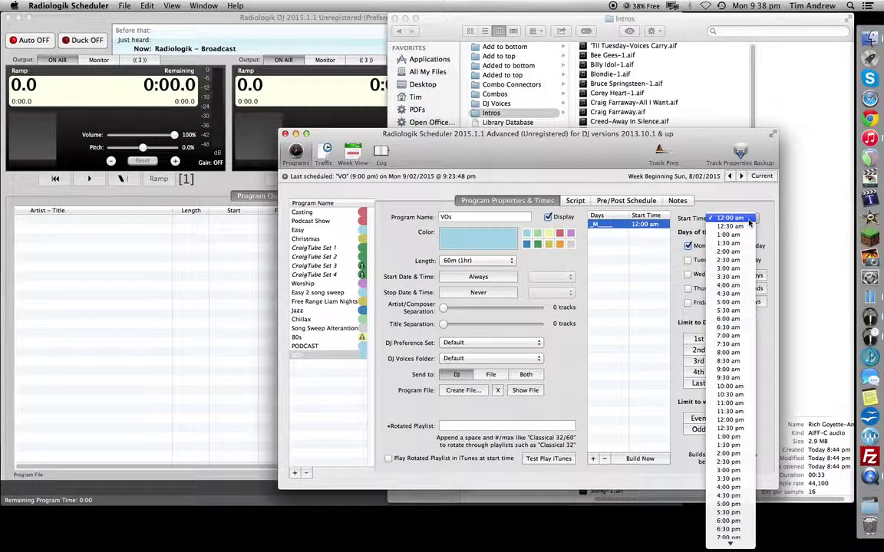
scroll(729, 521, "down", 3)
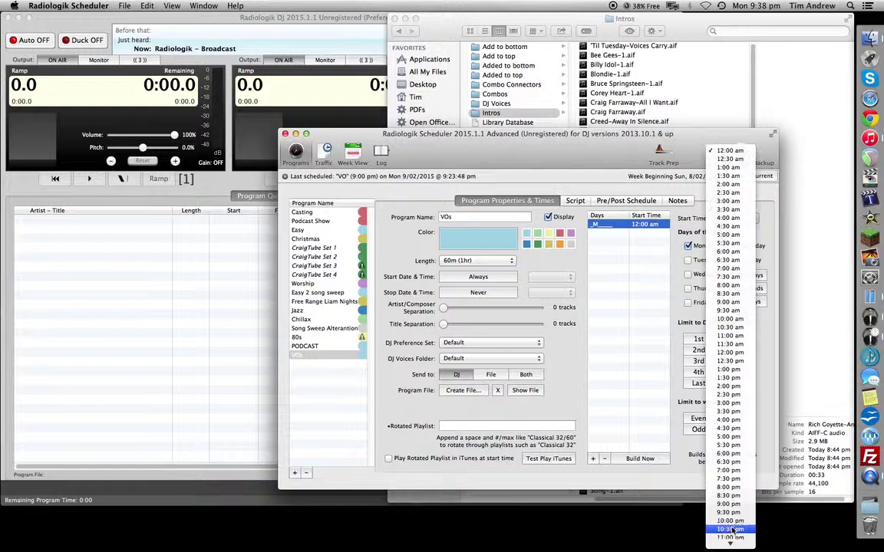
left_click(730, 522)
left_click(637, 459)
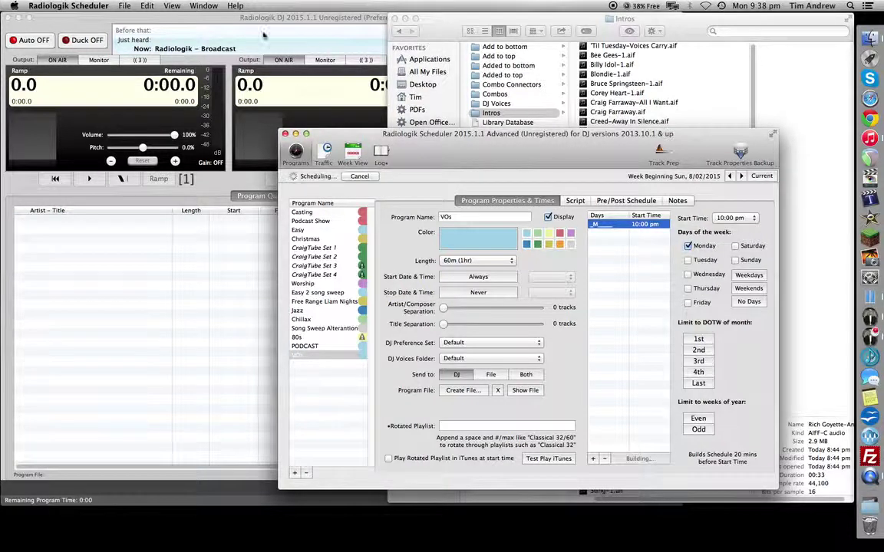
- Switch to Radiologik DJ and review the order of the intro, songs, voiceover and music bed in the program queue
left_click(175, 18)
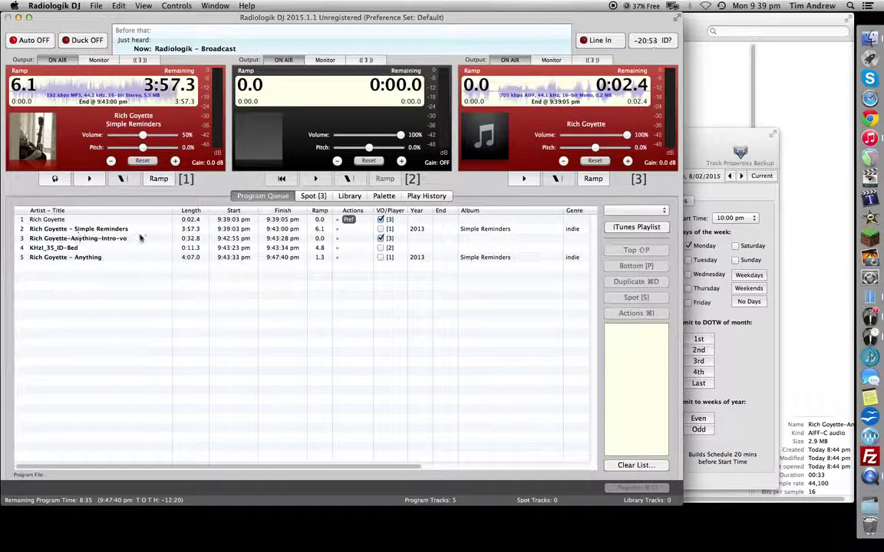
left_click(33, 238)
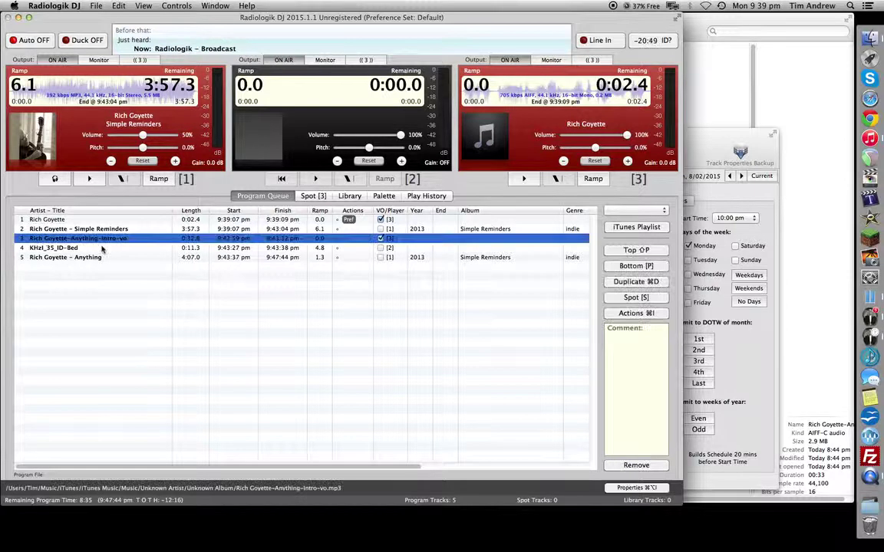
left_click(83, 268)
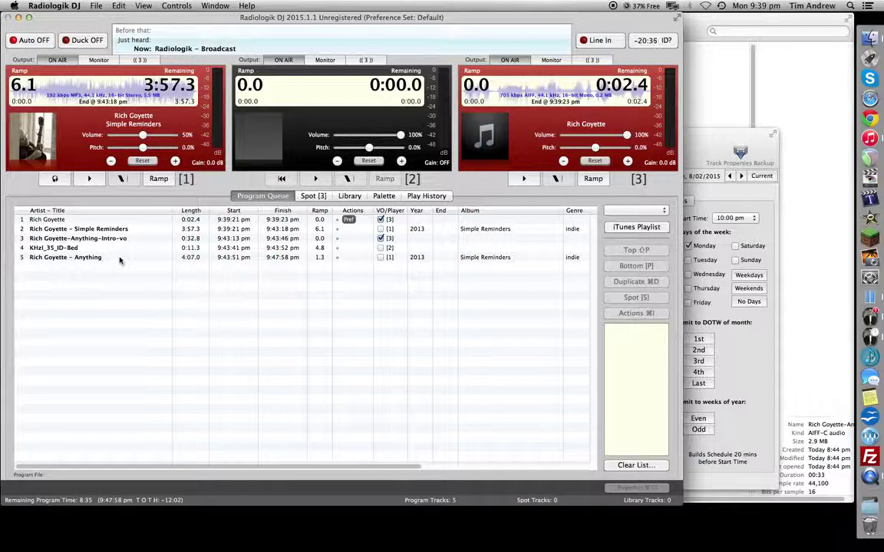
- Turn on automatic playback and skip close to the end of the Simple Reminders song to hear the voiceover transition
left_click(37, 44)
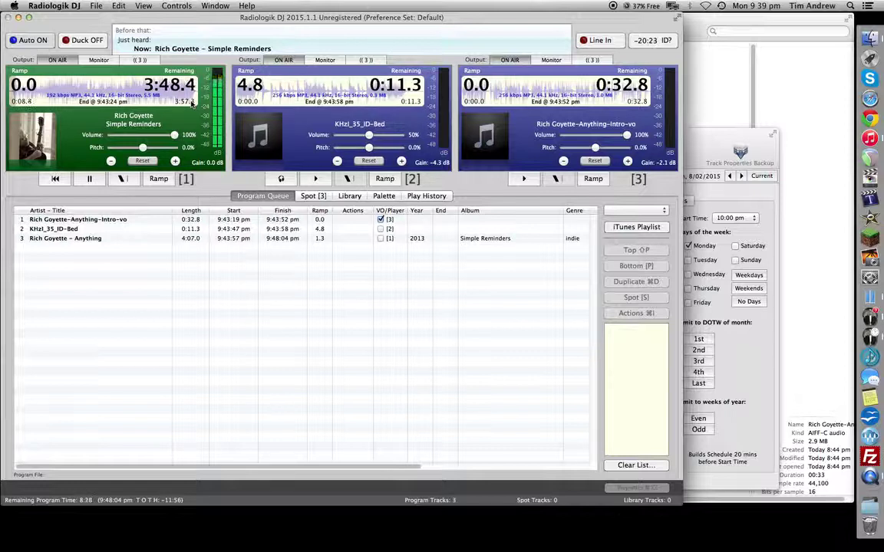
left_click(192, 106)
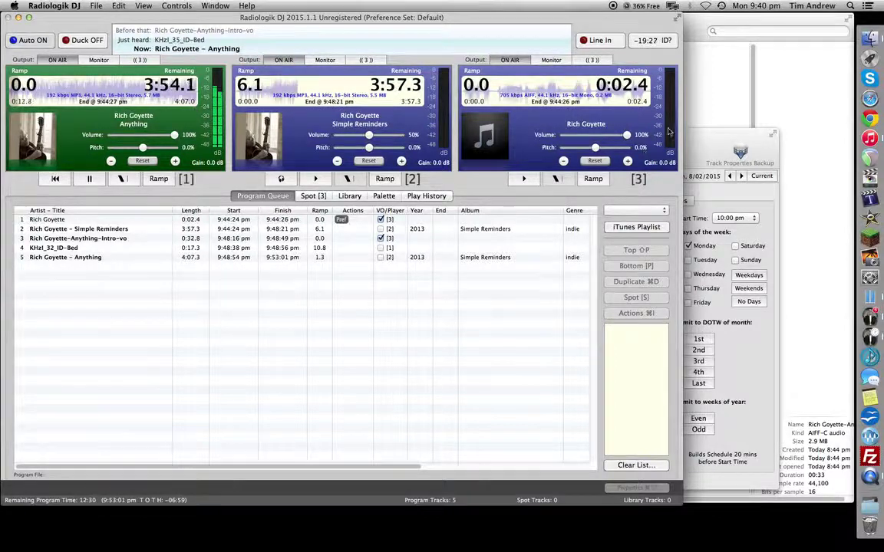
- Switch back to Radiologik Scheduler and select the VOs playlist step in the program's script for review
left_click(700, 132)
left_click(575, 200)
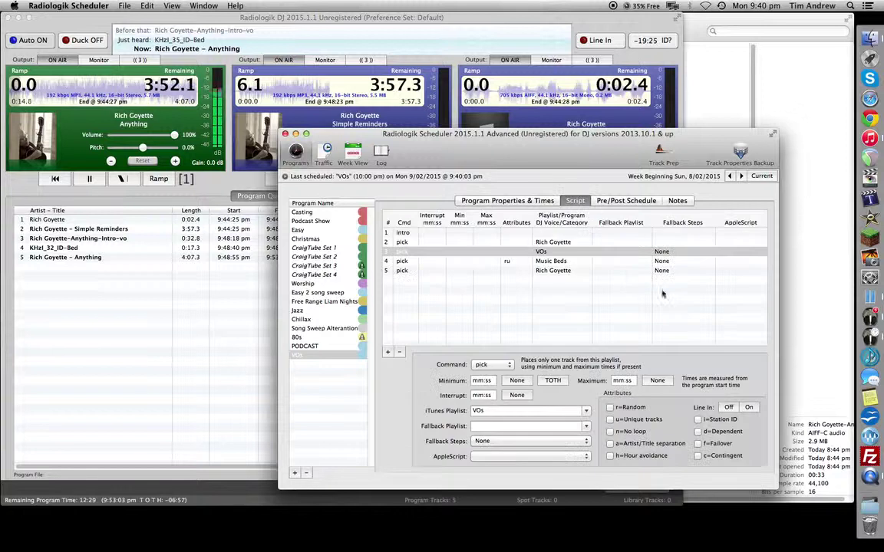
left_click(445, 251)
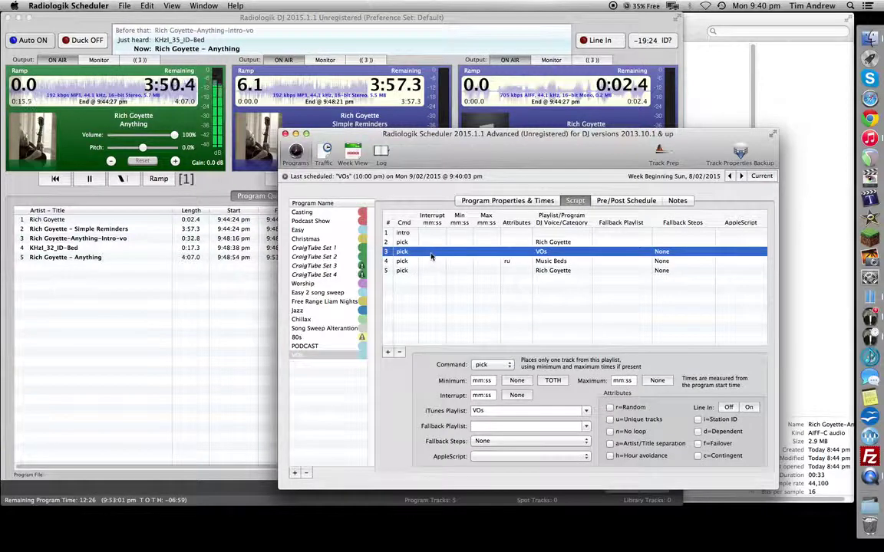